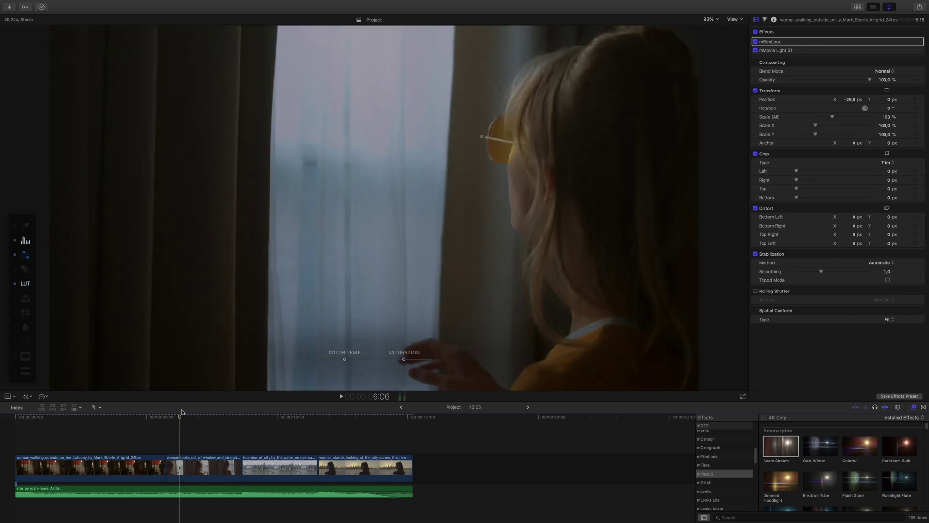
Step: Move the playhead onto the top_view_of_city aerial skyline clip
left_click_drag(182, 411, 282, 432)
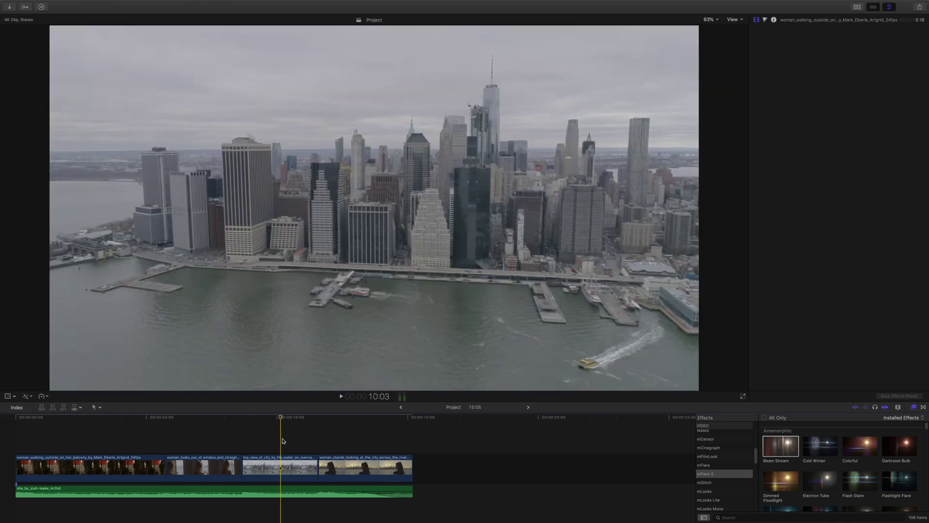
Step: Select the top_view_of_city clip and scroll the Effects browser to the Dying Star flare
left_click(283, 463)
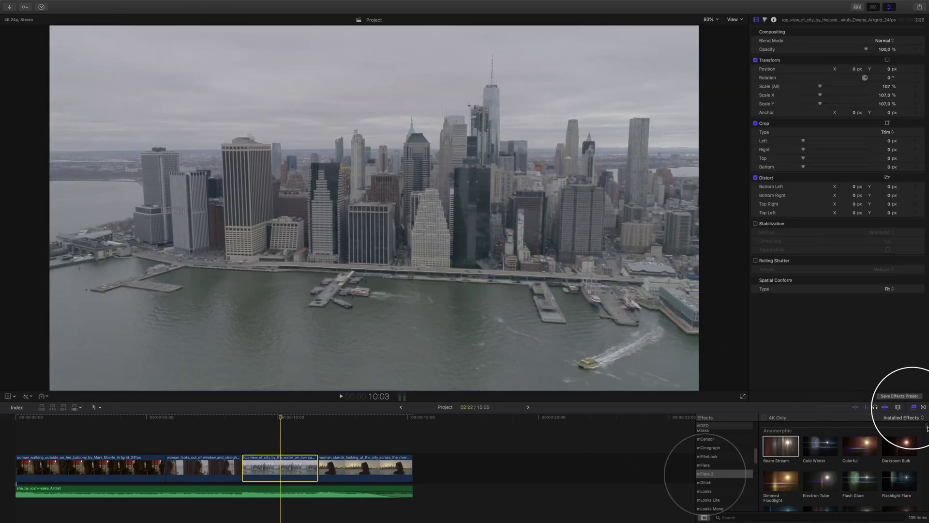
scroll(926, 433, "down", 5)
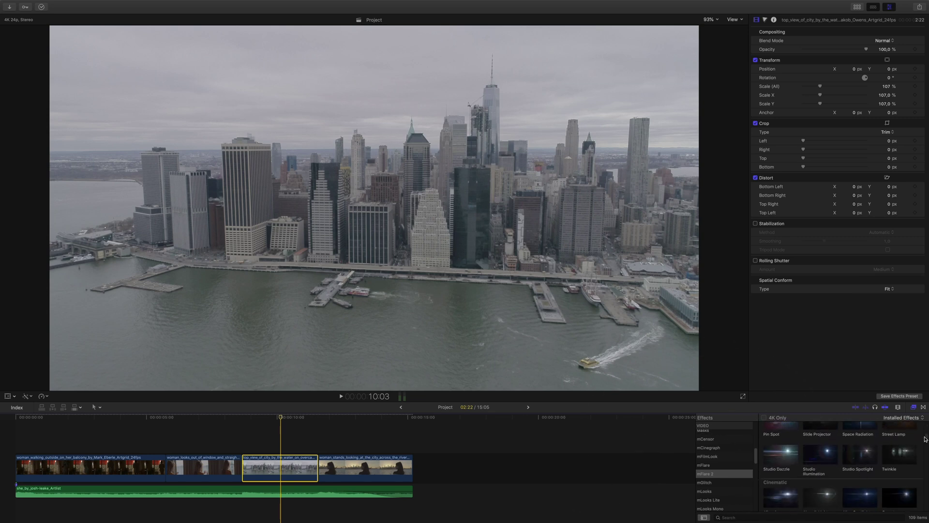
scroll(925, 439, "down", 5)
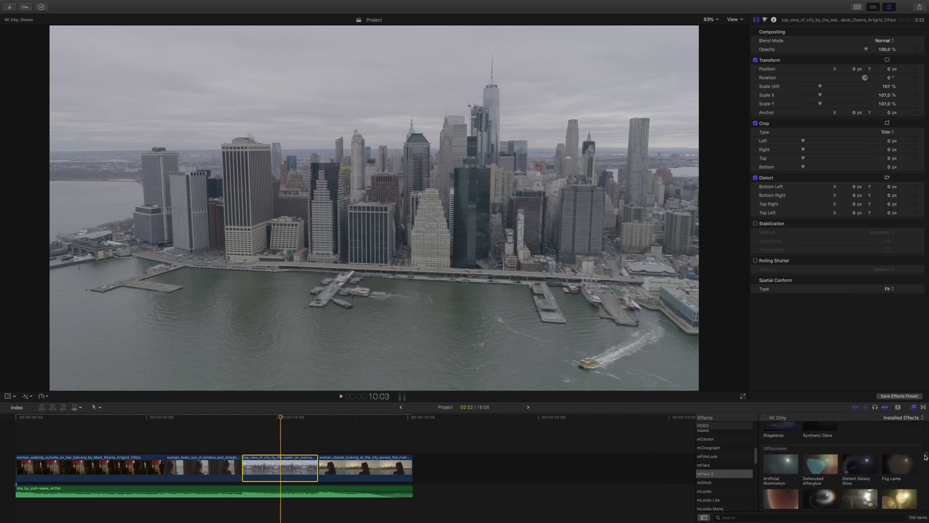
scroll(925, 457, "down", 5)
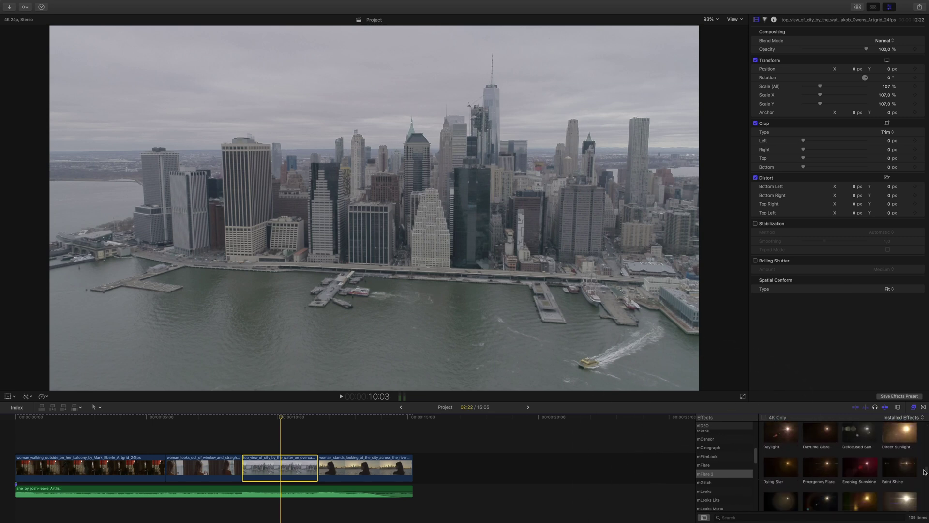
scroll(926, 472, "up", 1)
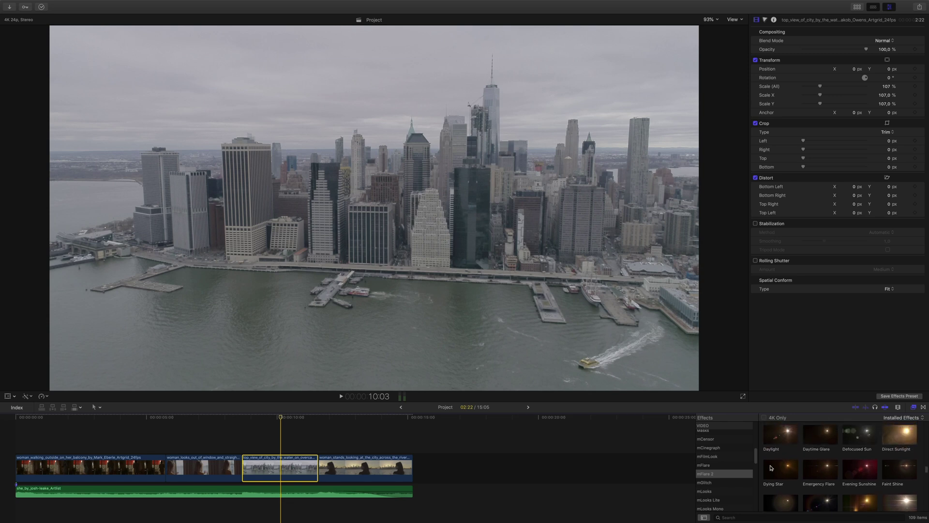
Step: Apply the Dying Star flare and position it over the left buildings of the skyline
double_click(773, 468)
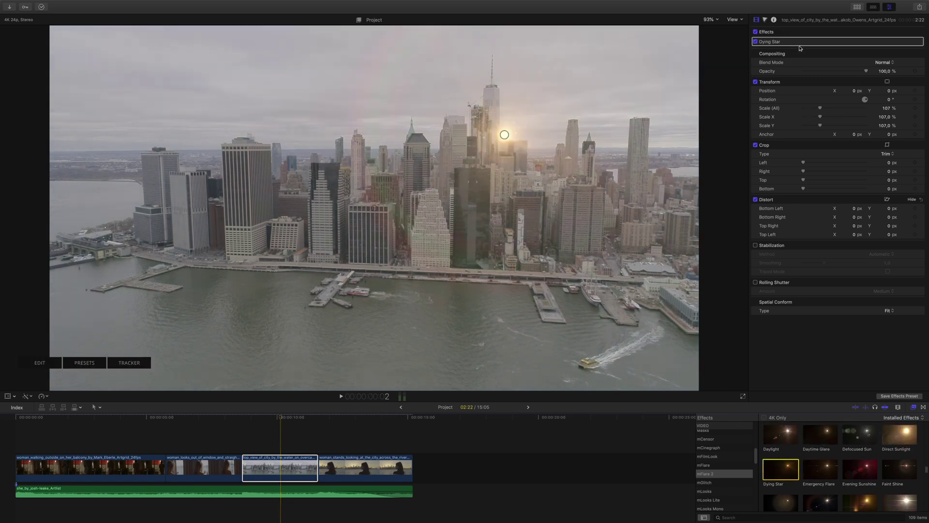
left_click_drag(504, 136, 198, 144)
mouse_move(216, 176)
left_mouse_down()
mouse_move(239, 184)
mouse_move(218, 163)
mouse_move(220, 174)
left_mouse_up()
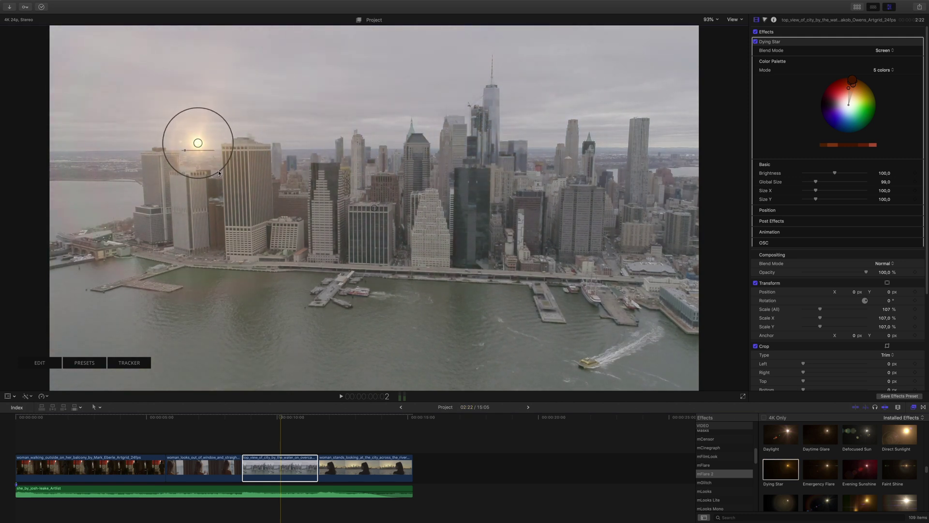
Step: Motion-track the flare forward and backward through the clip, then play it back
left_click(129, 363)
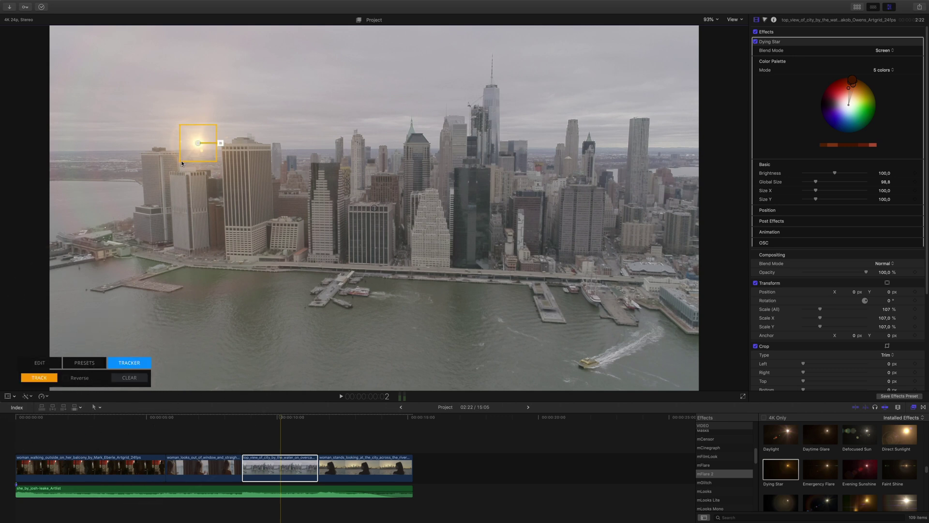
left_click_drag(182, 164, 181, 164)
left_click(40, 380)
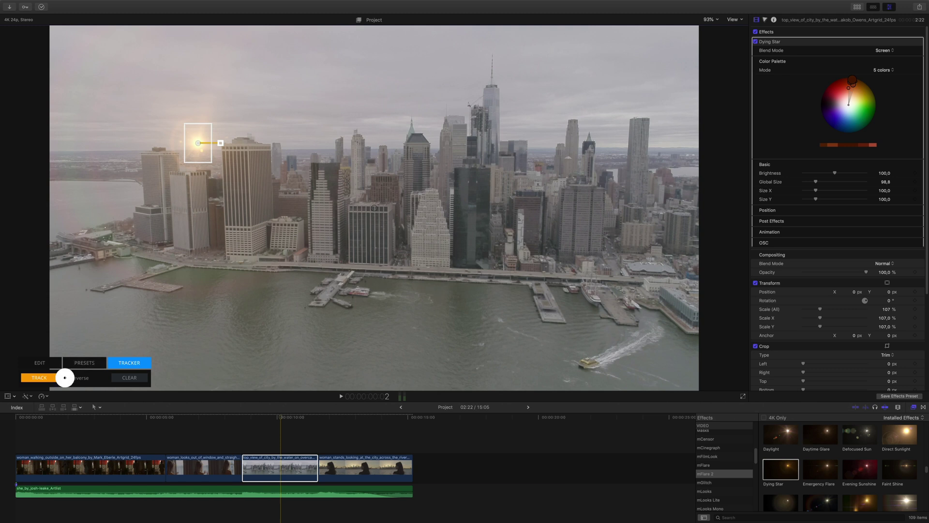
left_click(65, 378)
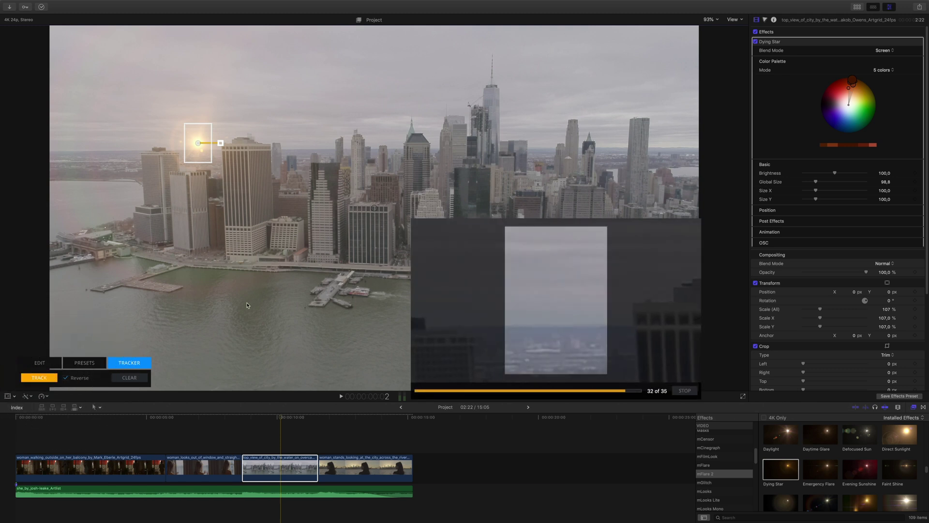
left_click(121, 364)
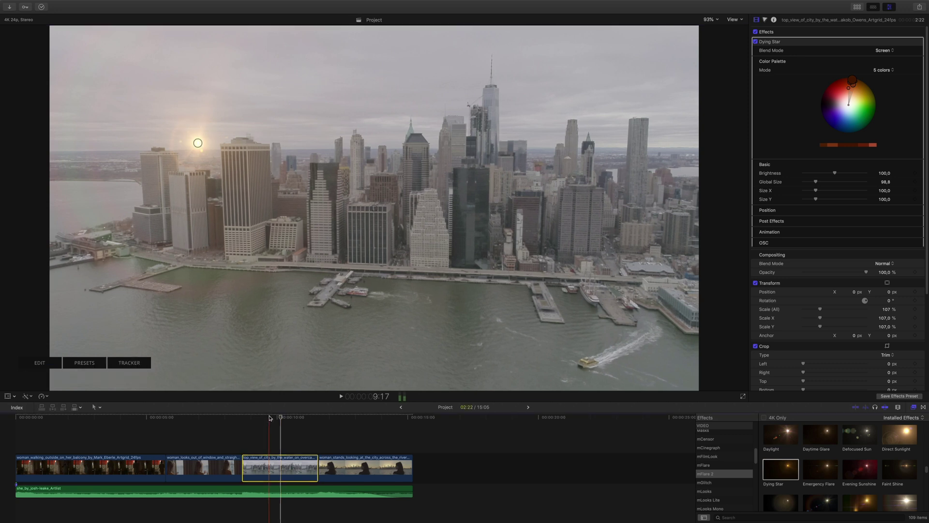
key("space")
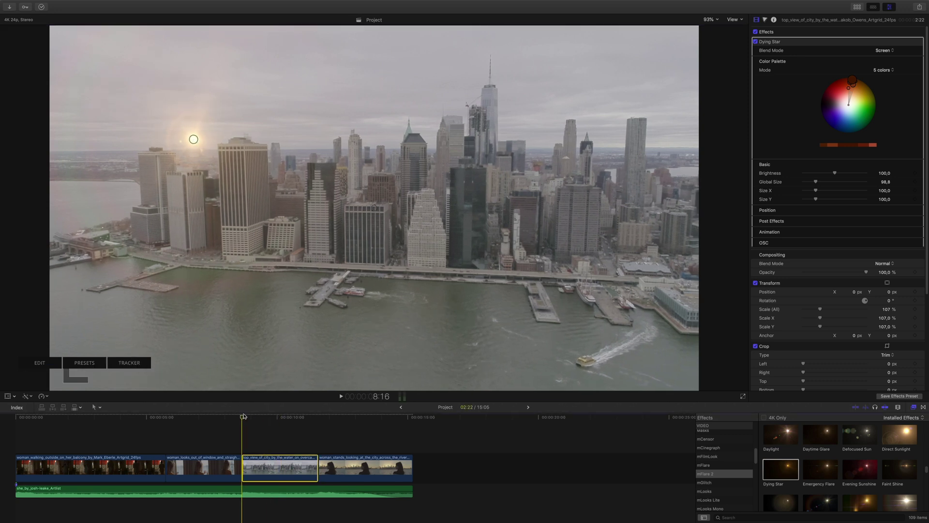
Step: Switch the flare to the Pure Sunlight preset
left_click(101, 363)
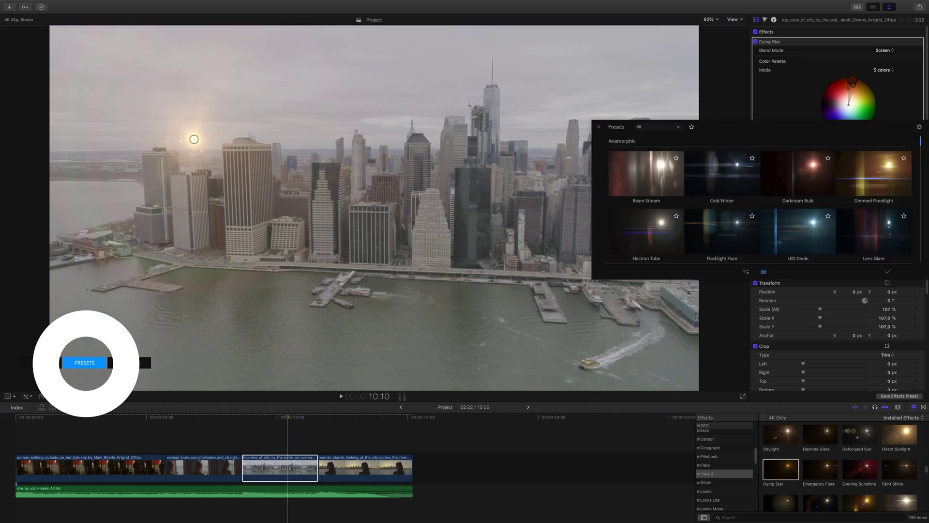
left_click_drag(727, 125, 488, 212)
left_click_drag(686, 240, 684, 308)
left_click(563, 278)
Step: Set the glow's gamma to 109 and brightness to about 130, then confirm
left_click(510, 358)
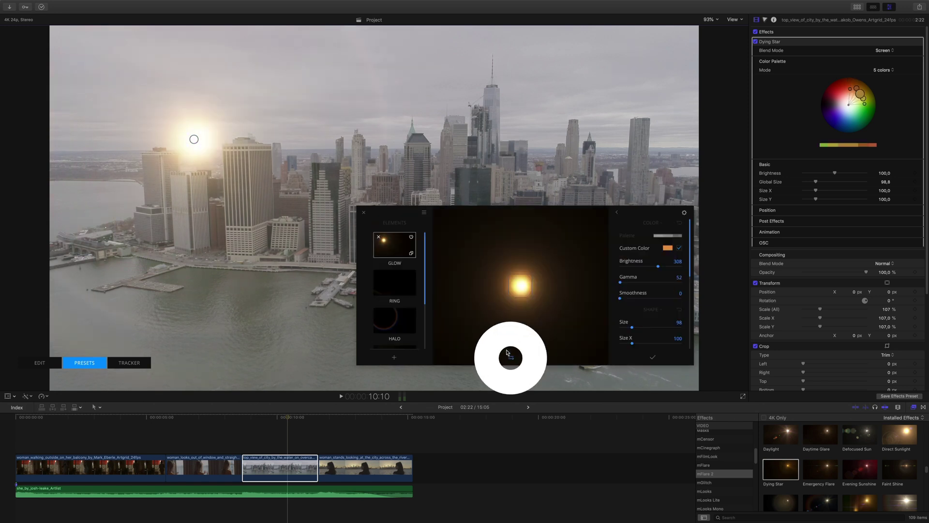
left_click_drag(629, 285, 631, 284)
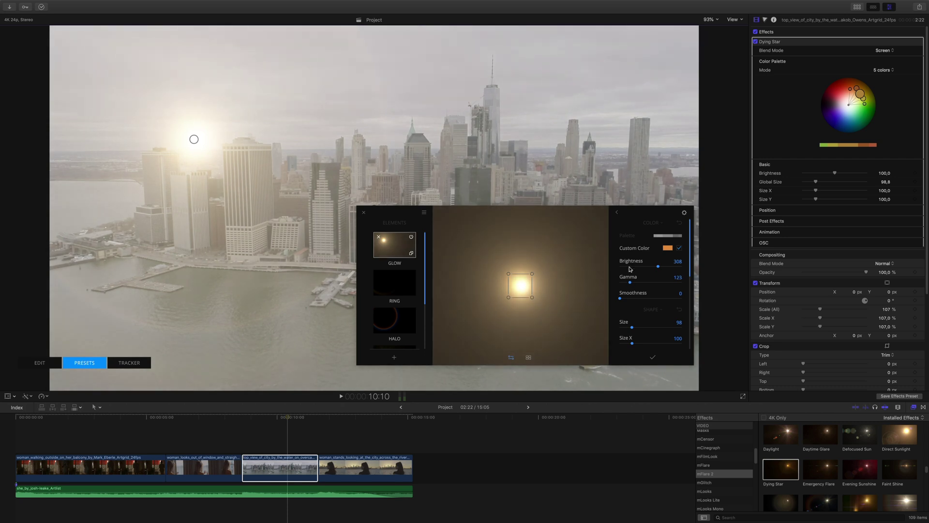
left_click(630, 266)
left_click_drag(632, 270, 637, 270)
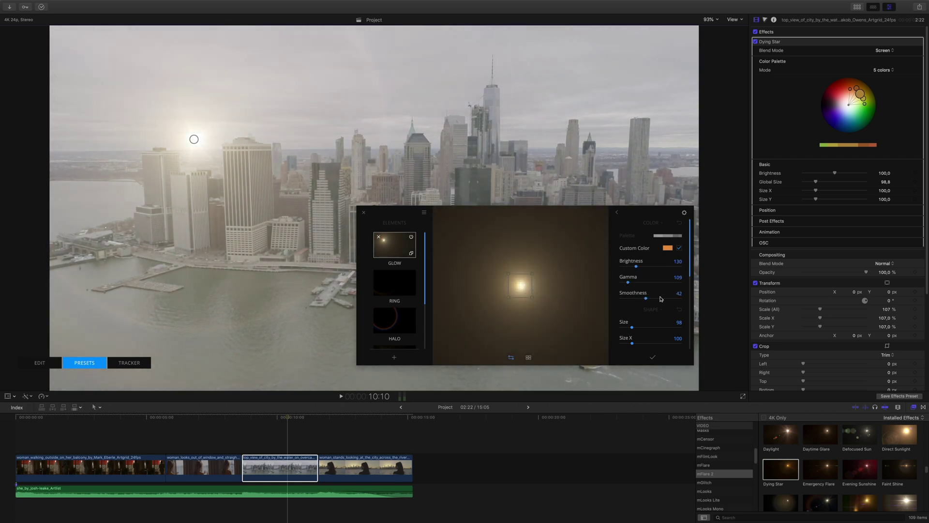
left_click(652, 357)
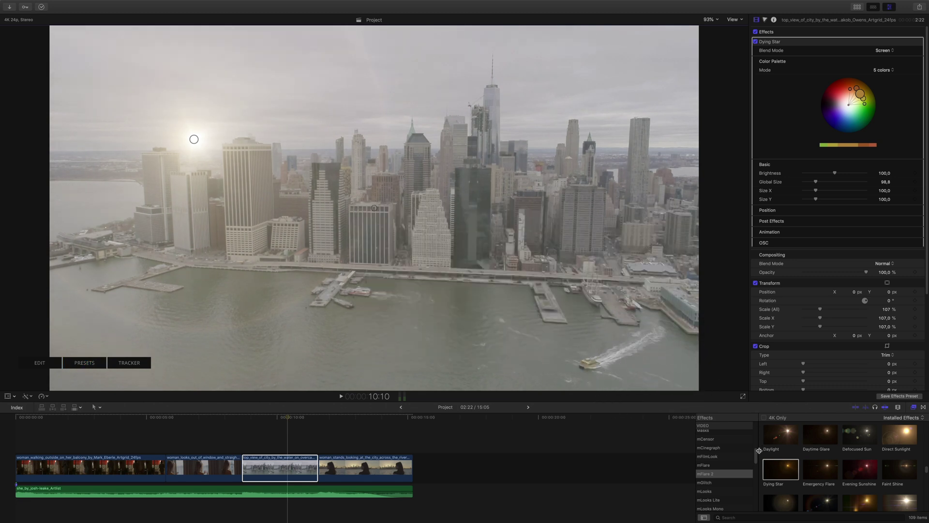
Step: Apply mFilmLook from the Effects browser to the skyline clip
scroll(756, 458, "down", 1)
left_click(709, 454)
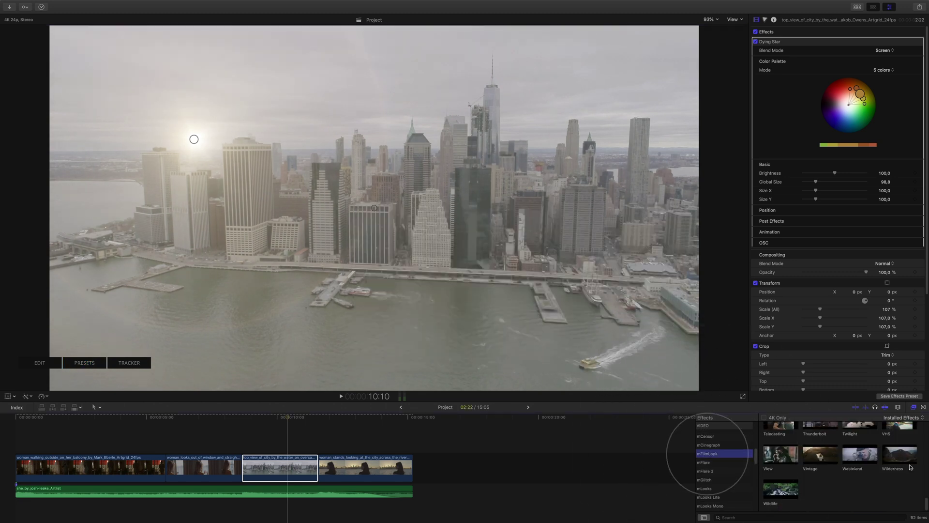
double_click(770, 437)
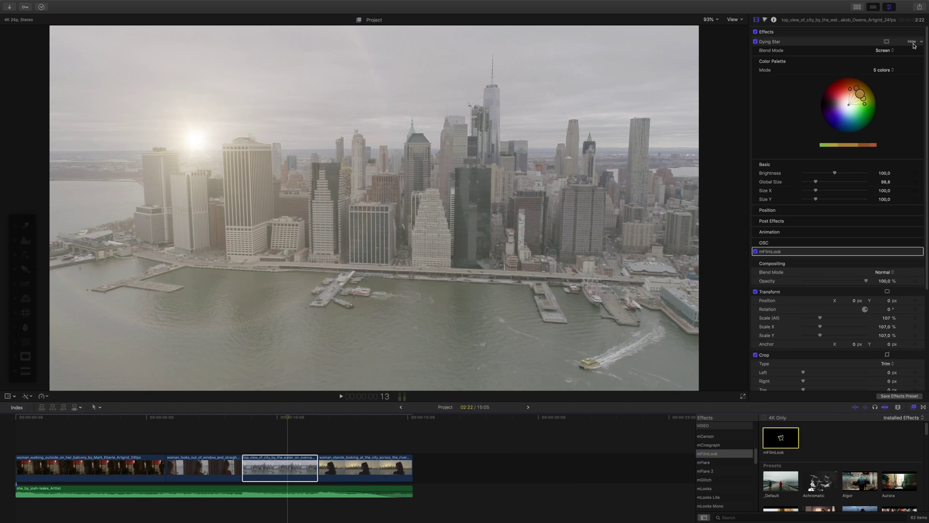
left_click(912, 42)
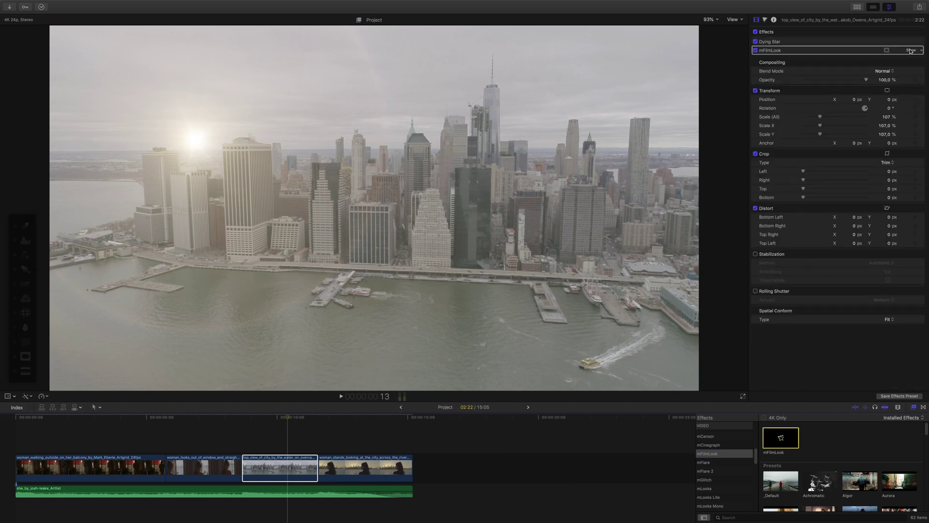
Step: Enable mFilmLook Levels with contrast 1.19 and input gamma 0.84
scroll(888, 194, "down", 5)
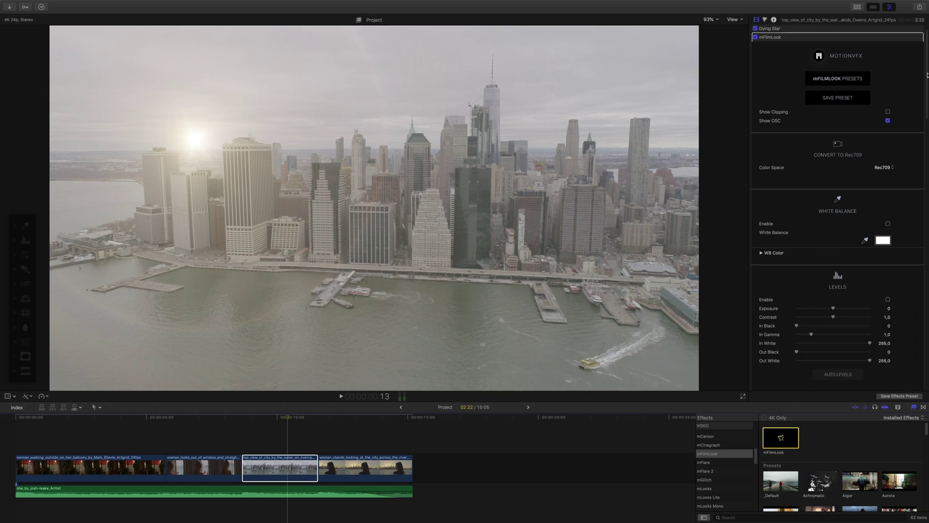
left_click(887, 173)
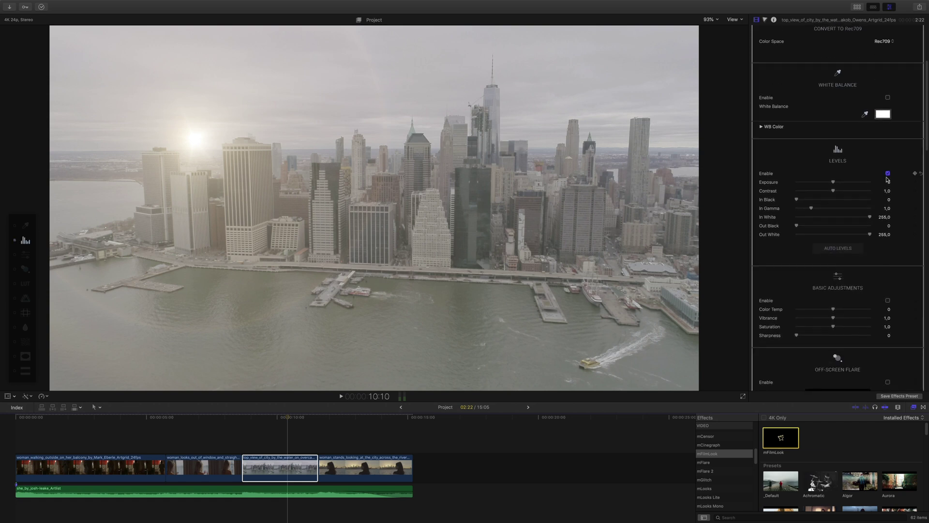
left_click(832, 183)
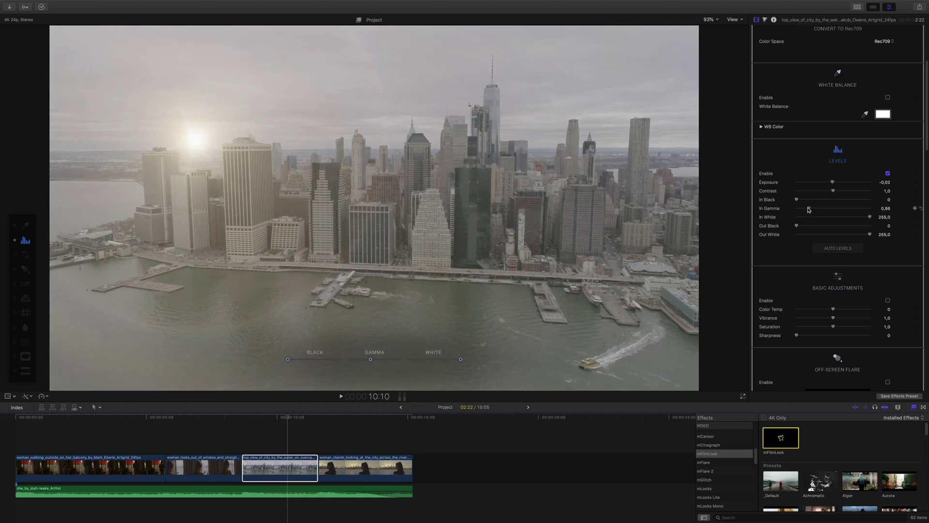
left_click_drag(807, 209, 806, 209)
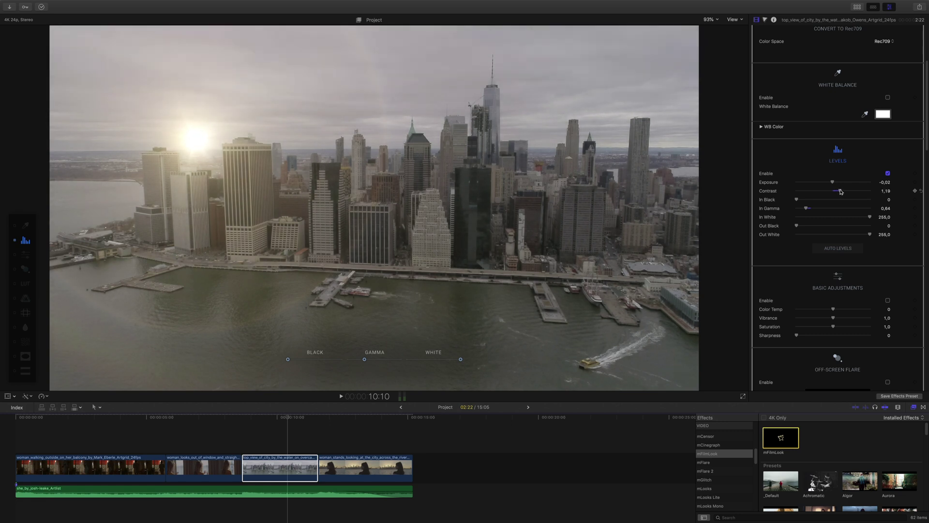
Step: Choose the Umber LUT preset in mFilmLook and scrub neighbouring clips to compare the grade
left_click(19, 284)
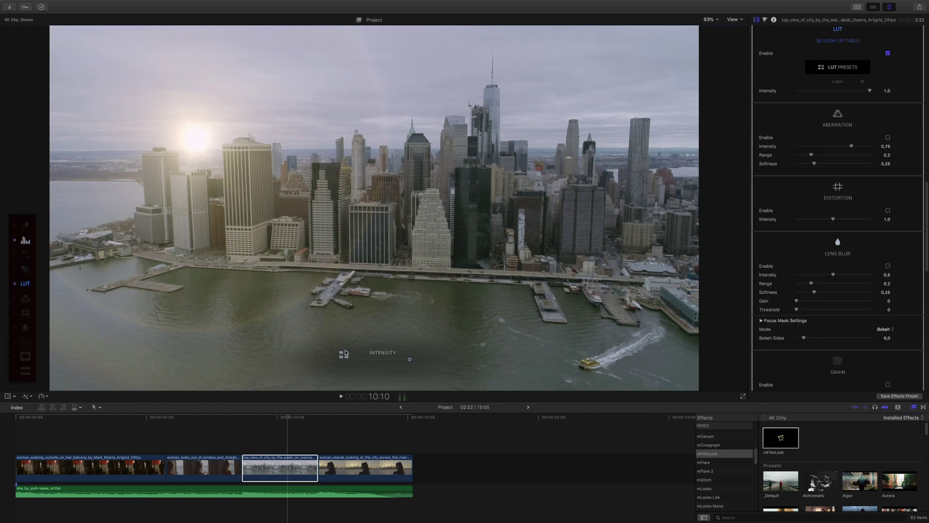
left_click(344, 354)
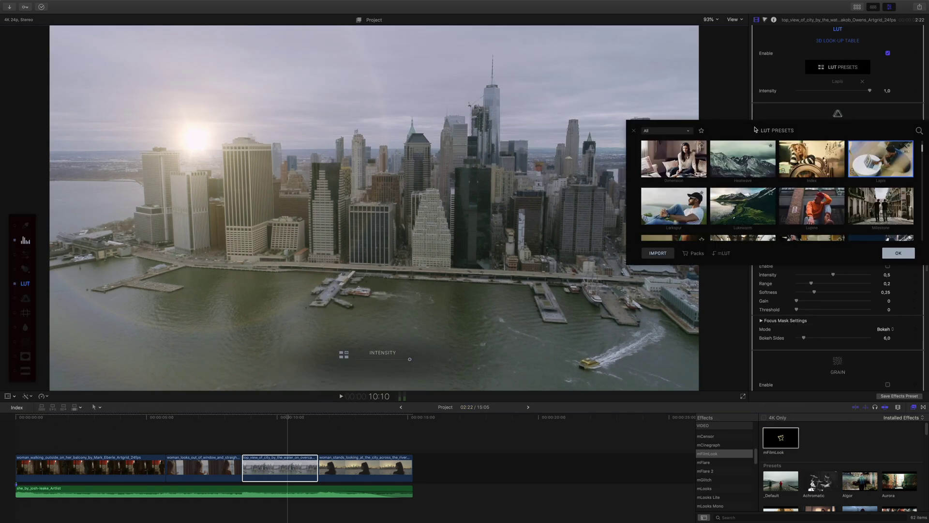
left_click_drag(743, 132, 605, 190)
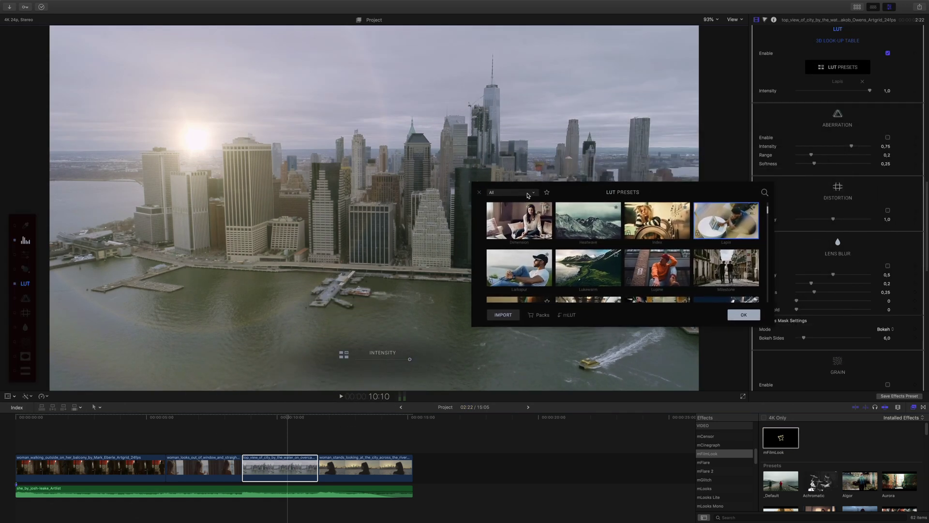
scroll(769, 213, "down", 10)
scroll(768, 217, "down", 2)
left_click_drag(768, 218, 775, 274)
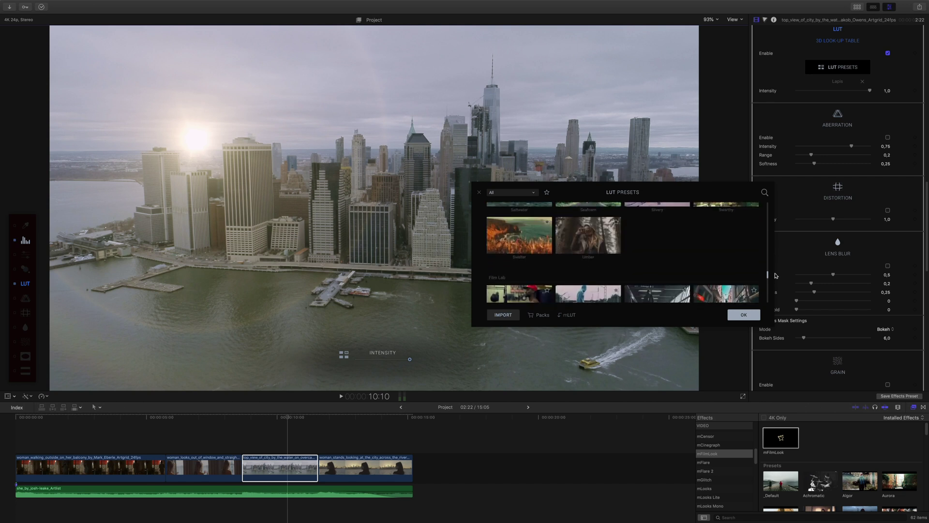
left_click(590, 275)
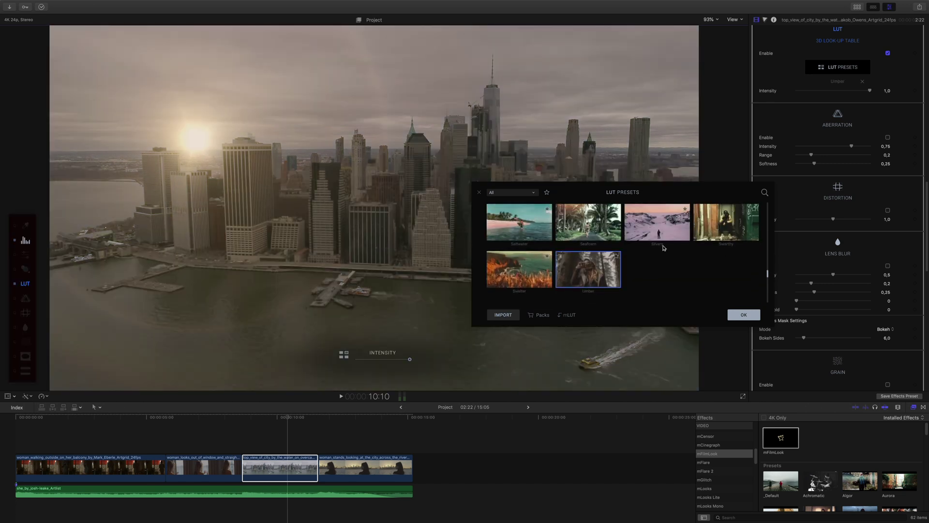
left_click(744, 315)
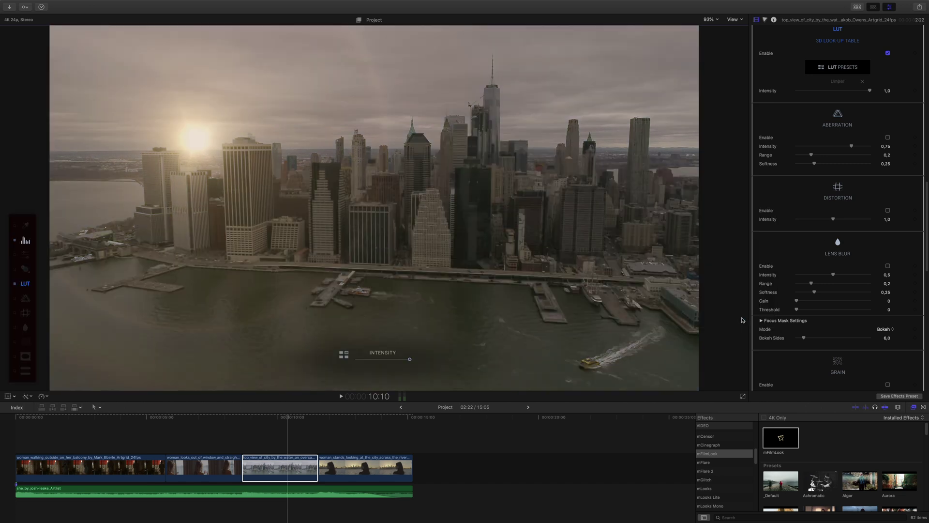
mouse_move(291, 416)
left_mouse_down()
mouse_move(228, 417)
mouse_move(364, 411)
mouse_move(245, 417)
mouse_move(353, 417)
mouse_move(280, 427)
left_mouse_up()
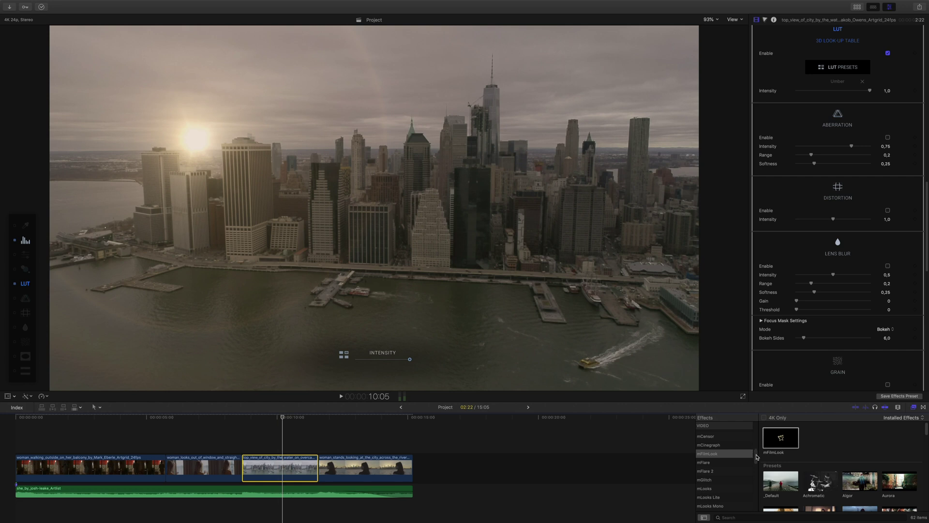
left_click_drag(757, 457, 758, 469)
Step: Apply mMovie Light 30 from the mMovie Lights collection to the skyline clip
left_click(714, 491)
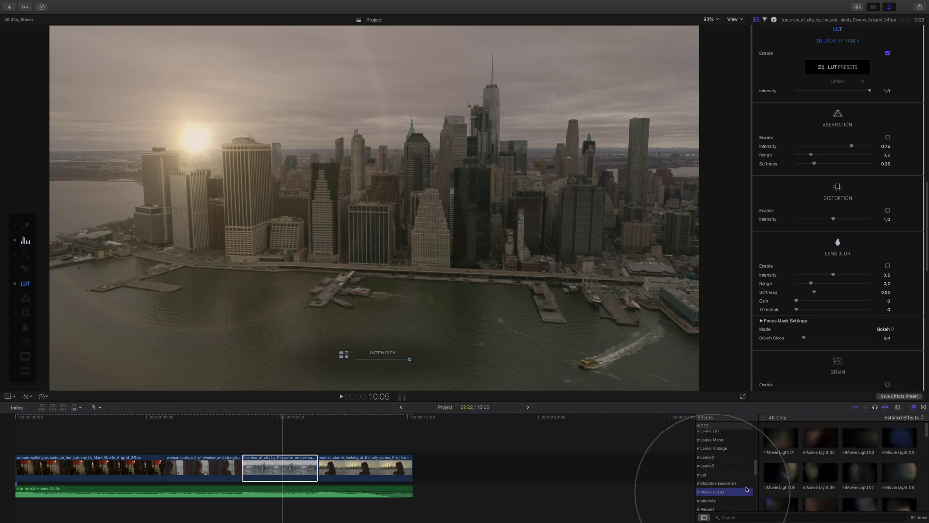
left_click_drag(925, 429, 922, 465)
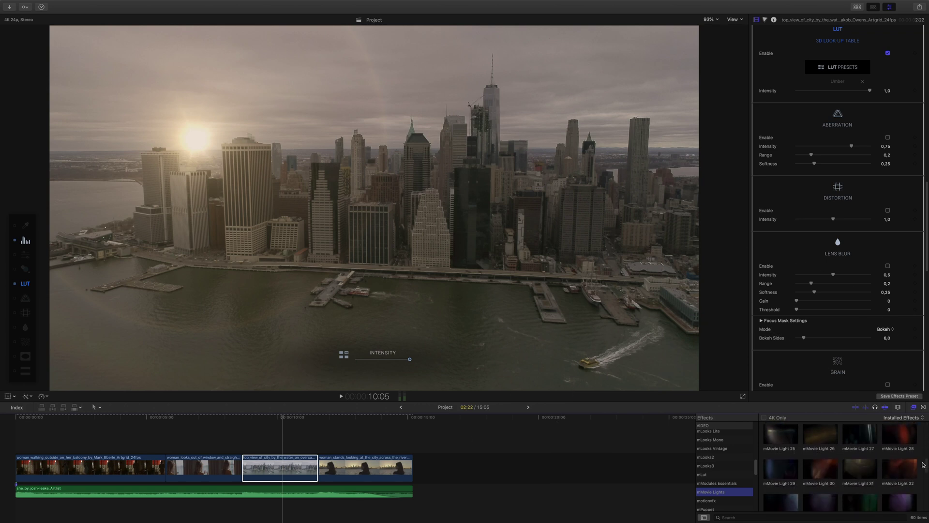
double_click(821, 469)
left_click_drag(928, 171, 926, 21)
left_click(912, 50)
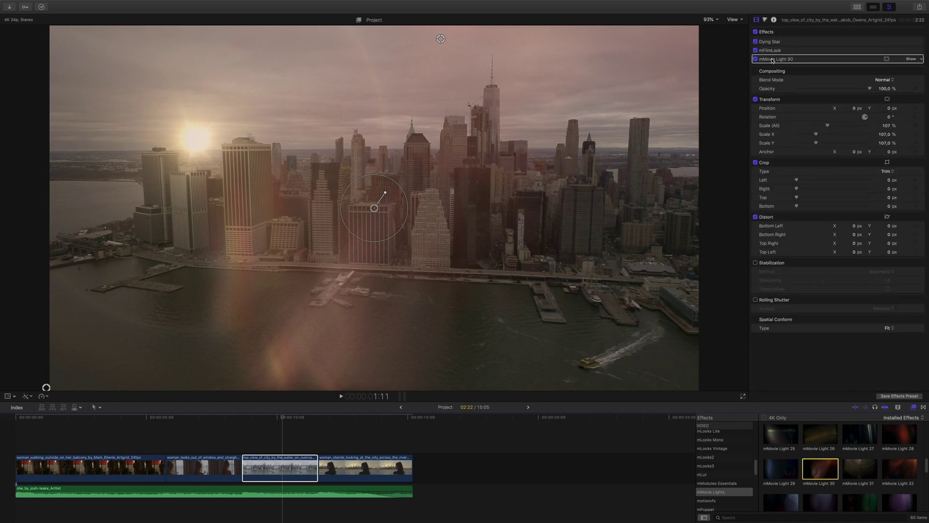
Step: Move mMovie Light 30 above mFilmLook in the stack and centre its light on the sun
left_click_drag(773, 60, 778, 52)
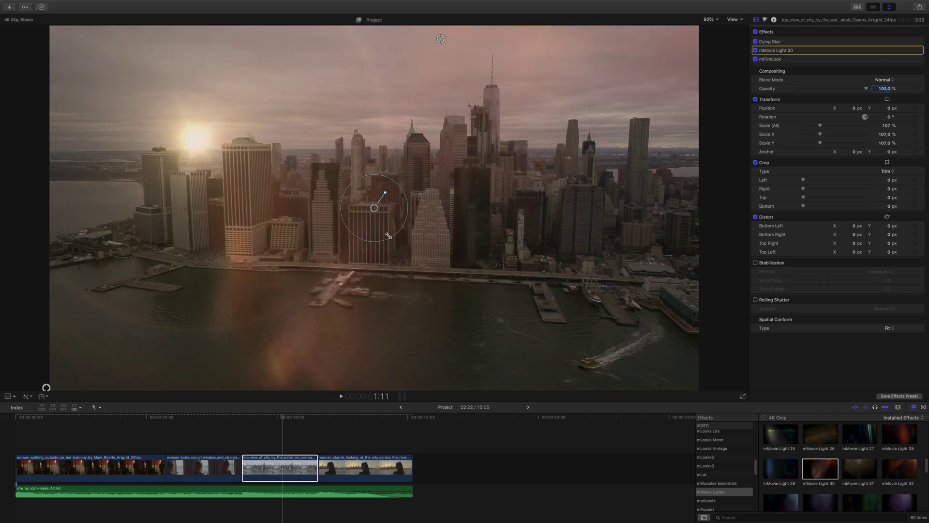
left_click_drag(388, 236, 196, 136)
Step: Raise the mMovie Light 30 vignette opacity to about 85%
left_click(910, 51)
scroll(892, 217, "down", 15)
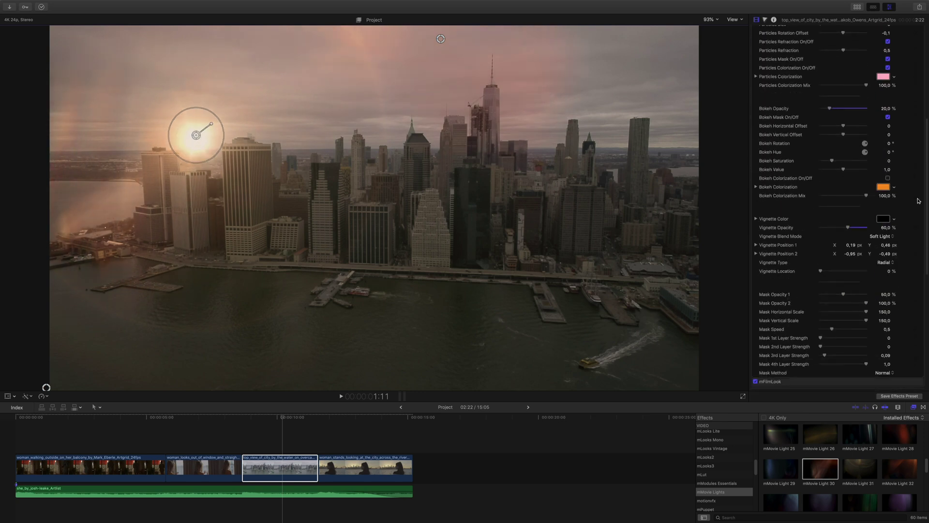
left_click(859, 226)
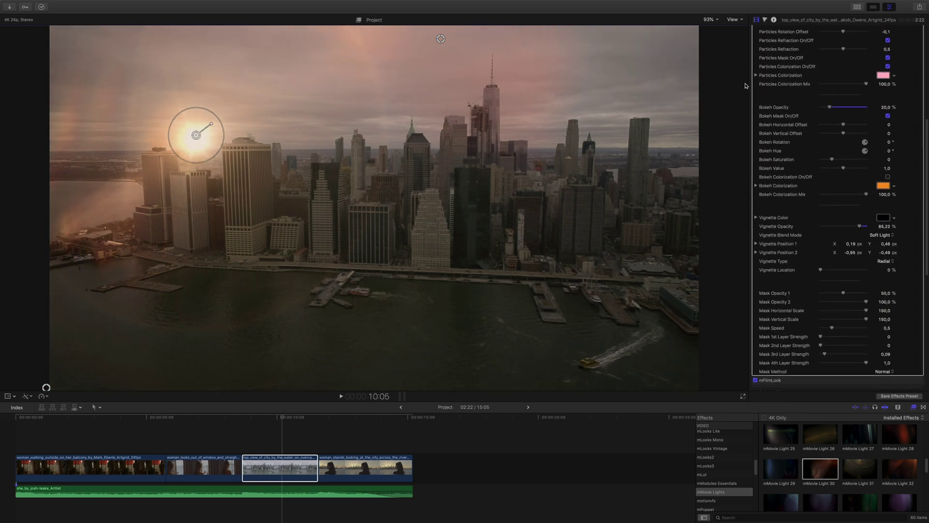
Step: Reposition both vignette points at 50% viewer zoom, then return the viewer to Fit
left_click(707, 20)
left_click(713, 50)
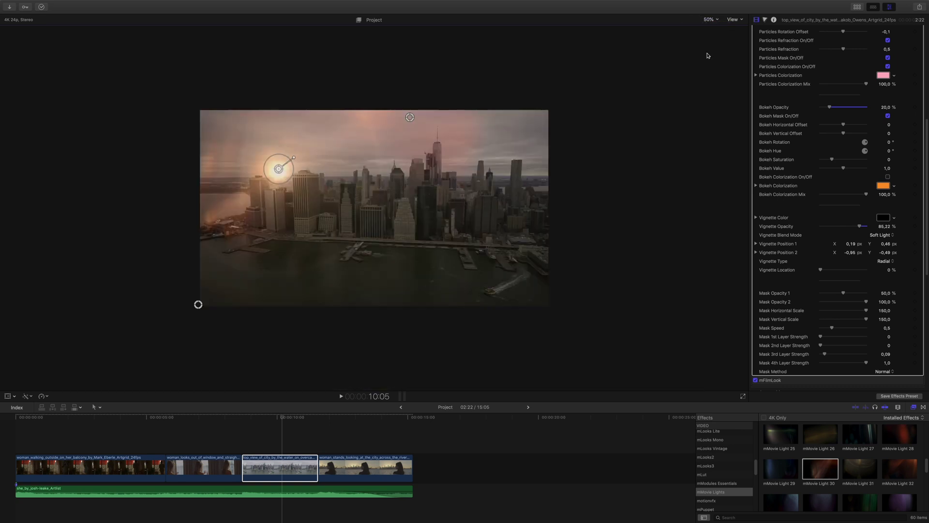
left_click_drag(400, 118, 331, 105)
left_click_drag(198, 304, 322, 305)
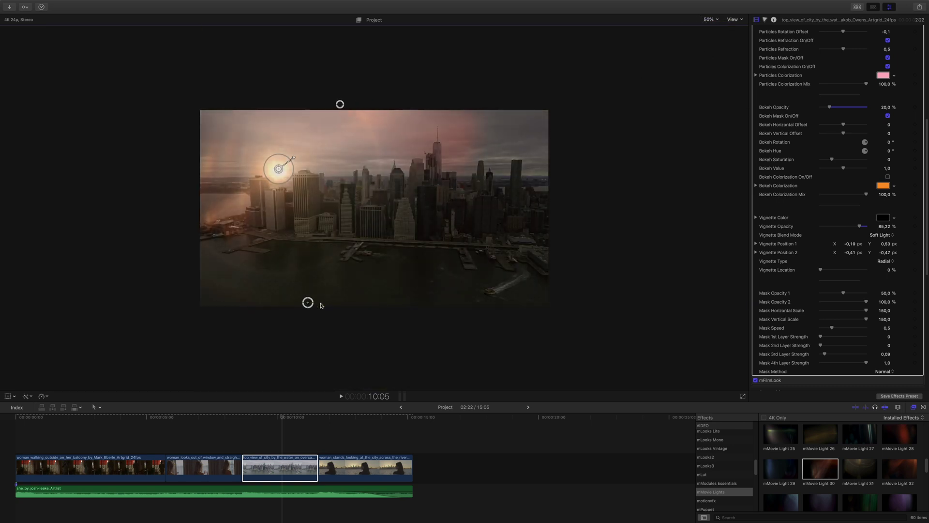
left_click(709, 19)
left_click(713, 28)
left_click_drag(925, 135, 911, 22)
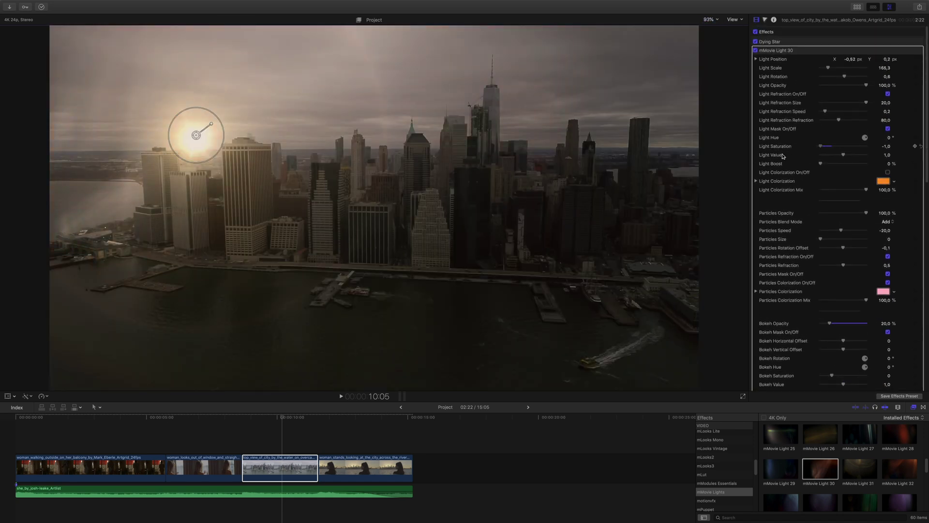
Step: Turn on Light Colorization and tint the mMovie Light 30 light warm yellow
left_click(888, 172)
left_click(883, 182)
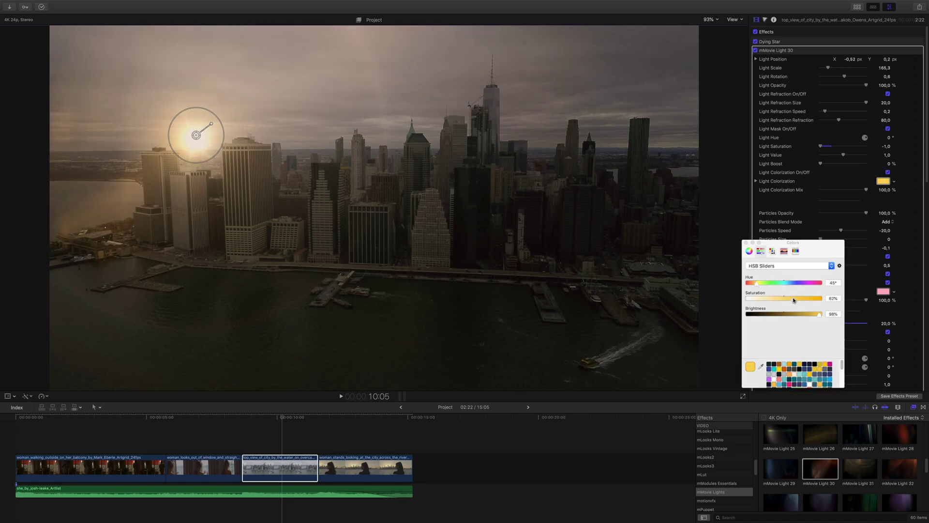
left_click(746, 242)
Step: Raise the light value to about 1.29 and increase the vignette opacity further
left_click_drag(848, 155, 854, 159)
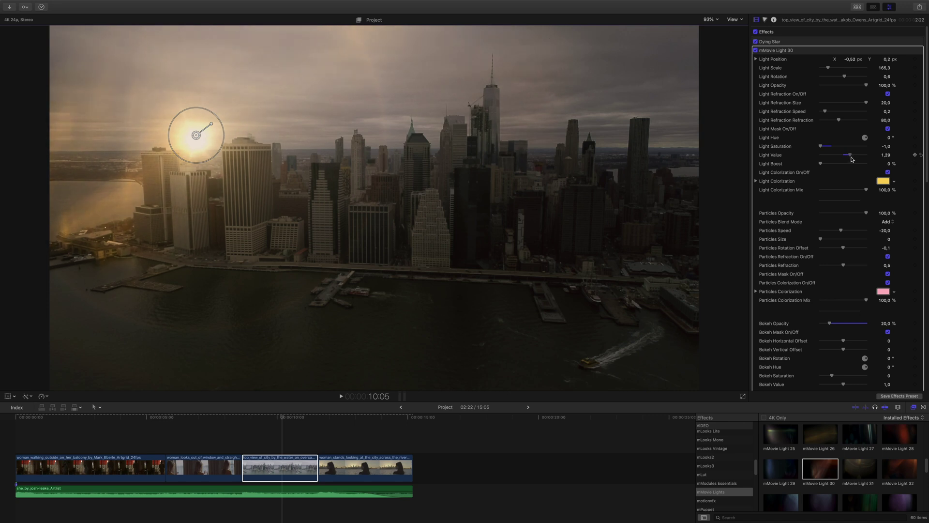
scroll(926, 120, "down", 6)
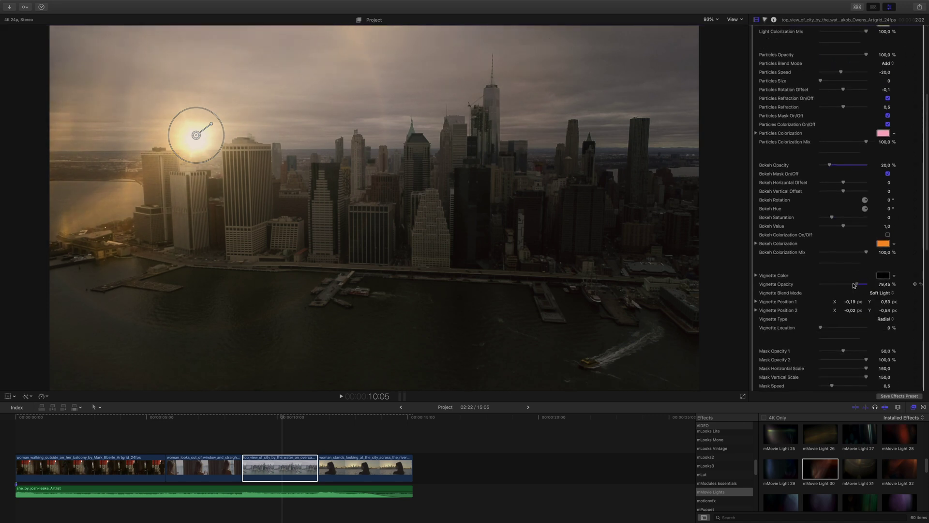
left_click_drag(851, 286, 867, 285)
scroll(926, 171, "up", 6)
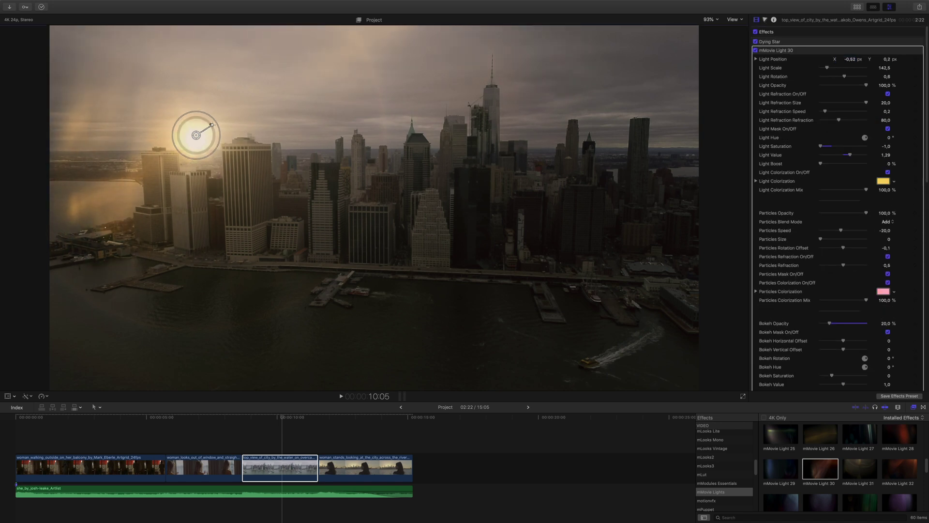
left_click(337, 415)
left_click_drag(342, 424, 277, 410)
Step: Slow mMovie Light 30's Light Refraction Speed to 0,08 and scrub the skyline clip to preview it
left_click_drag(825, 113, 822, 112)
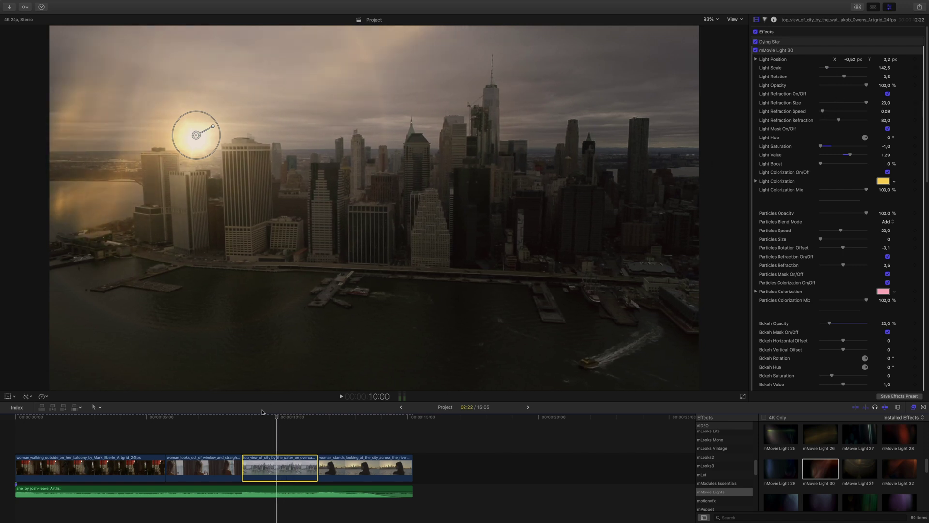
left_click_drag(255, 414, 276, 424)
Step: In the Dying Star flare editor, raise the HALO gamma to 228 and set its brightness to 5
left_click(912, 48)
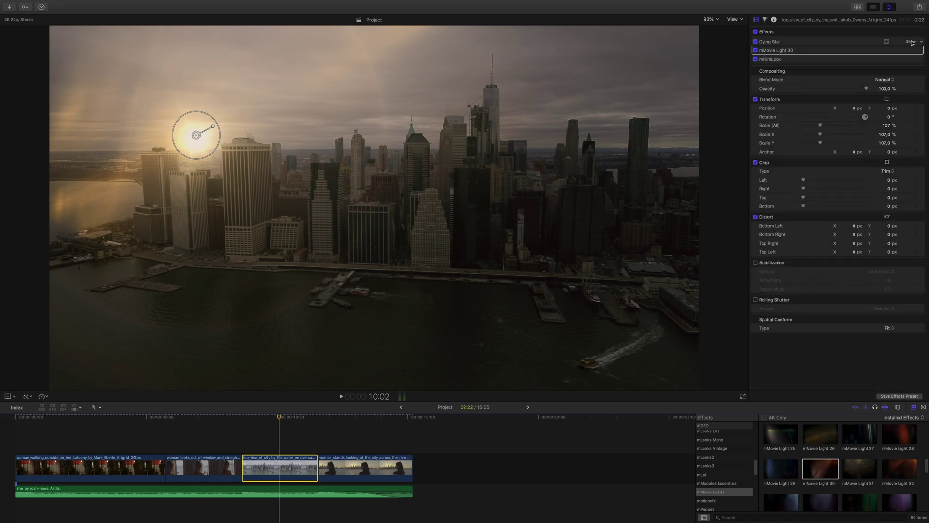
left_click(796, 43)
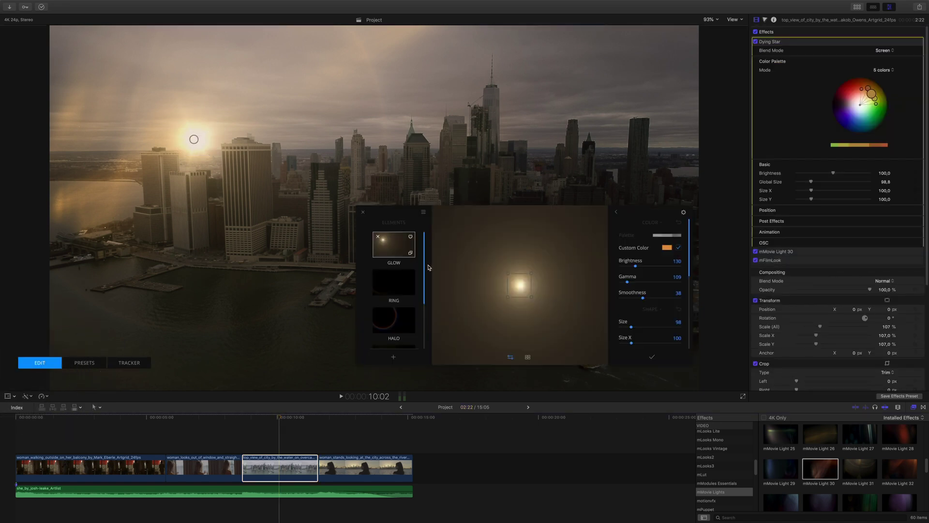
scroll(412, 288, "down", 3)
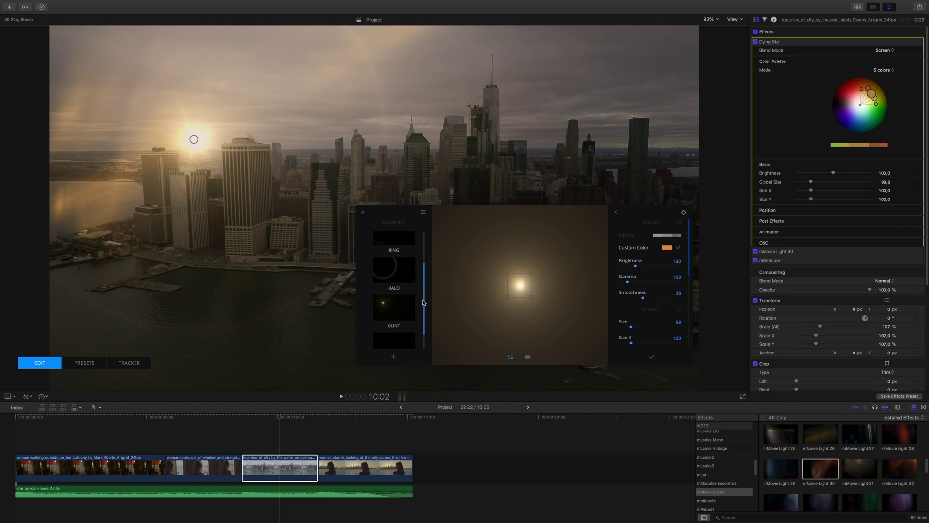
left_click(392, 296)
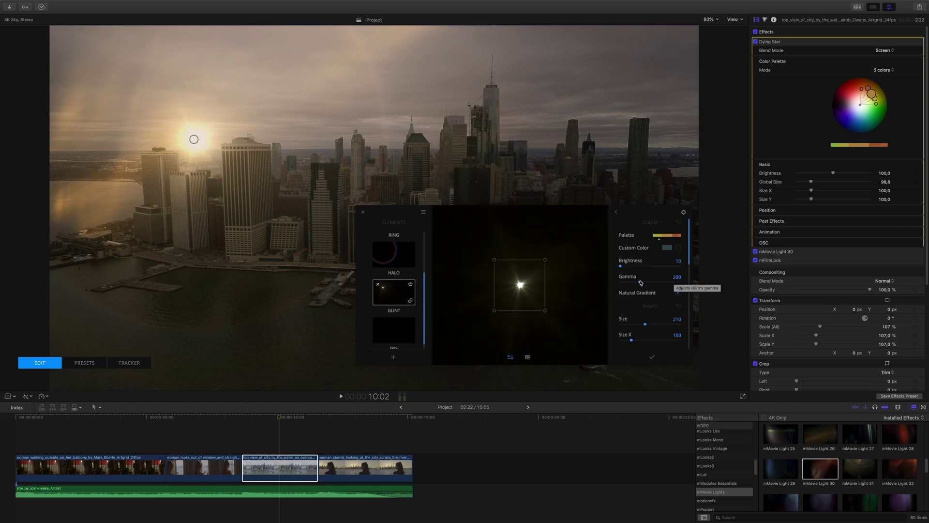
left_click_drag(641, 283, 645, 284)
left_click(679, 260)
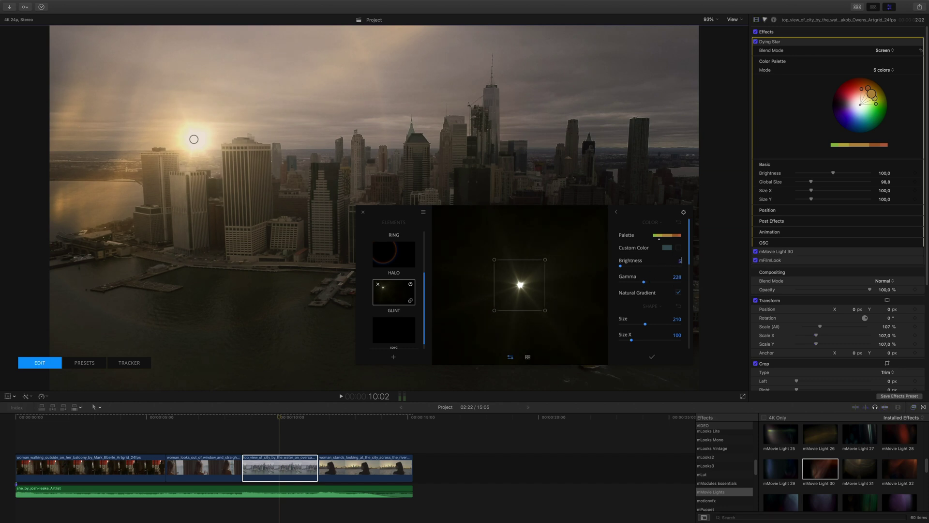
key("Return")
Step: Dim the GLOW brightness to 50, raise its smoothness to 82, and confirm the flare edits
left_click_drag(424, 293, 422, 234)
left_click(394, 251)
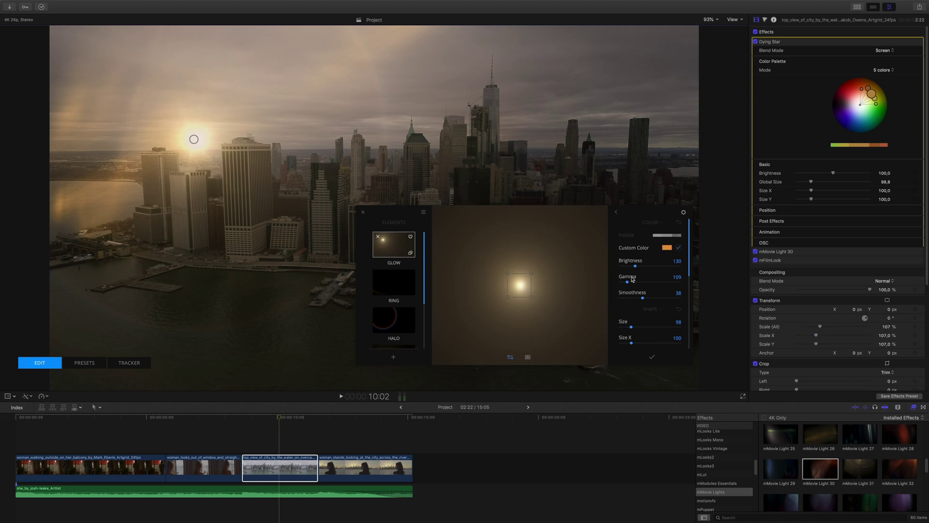
left_click_drag(630, 266, 627, 267)
left_click_drag(649, 301, 671, 295)
left_click_drag(628, 268, 625, 269)
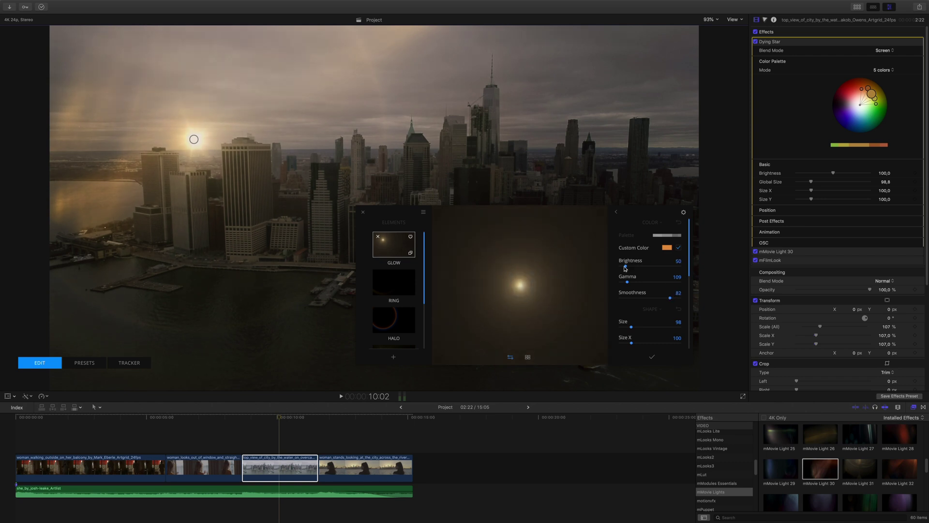
left_click(652, 356)
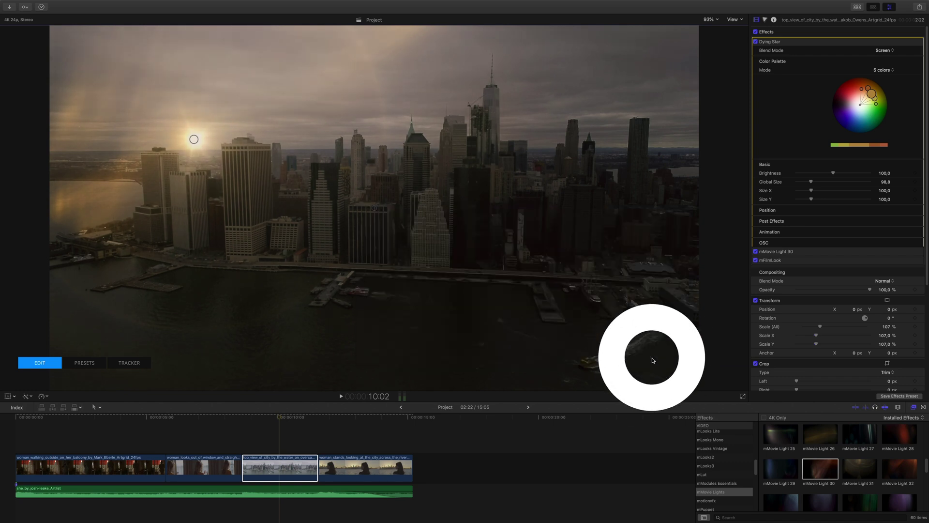
left_click(252, 416)
left_click_drag(251, 416, 272, 408)
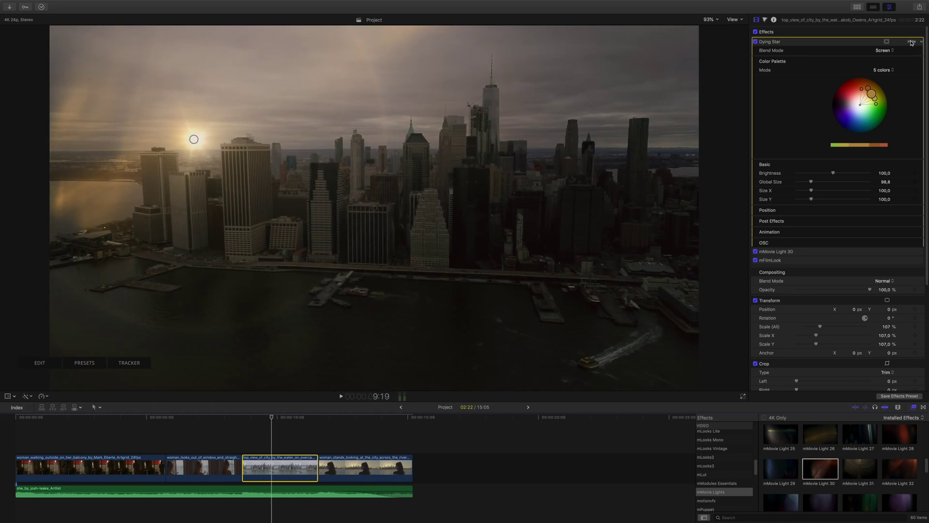
Step: Collapse the Dying Star settings and disable Dying Star, mMovie Light 30 and mFilmLook to compare
left_click(910, 42)
left_click(755, 42)
left_click(755, 51)
left_click(756, 59)
Step: Re-enable mFilmLook, Dying Star and mMovie Light 30 on the skyline clip
left_click(756, 60)
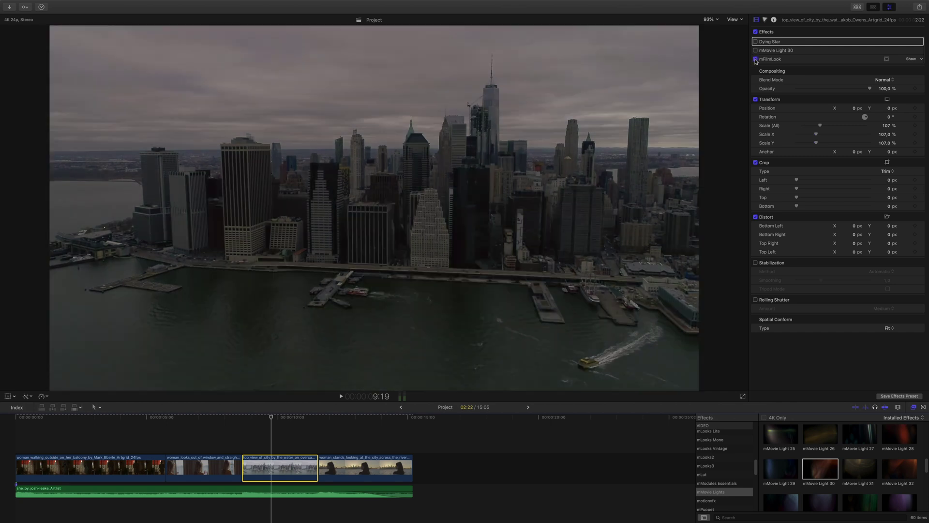
left_click(756, 41)
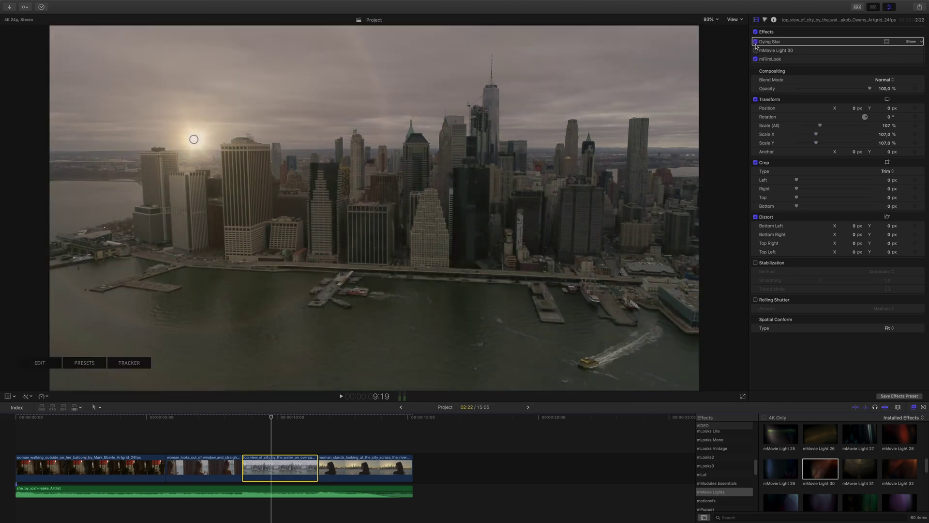
left_click(756, 50)
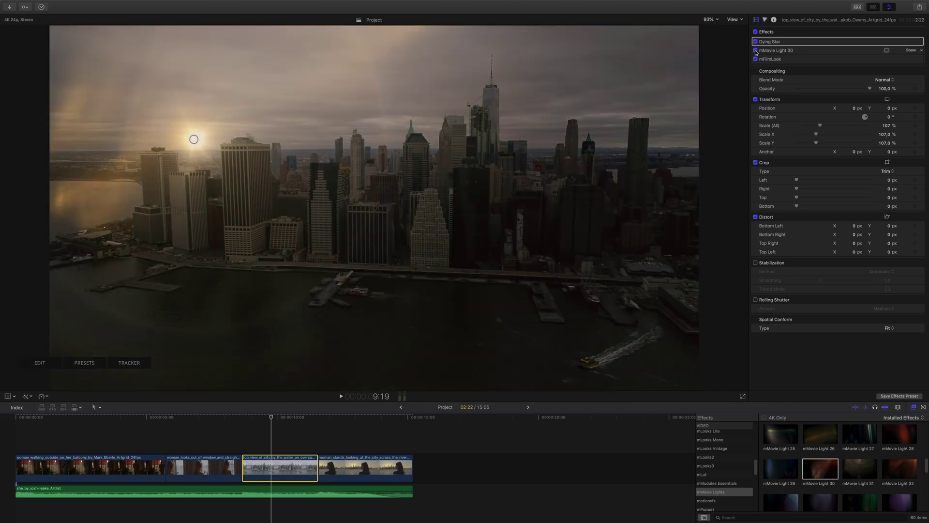